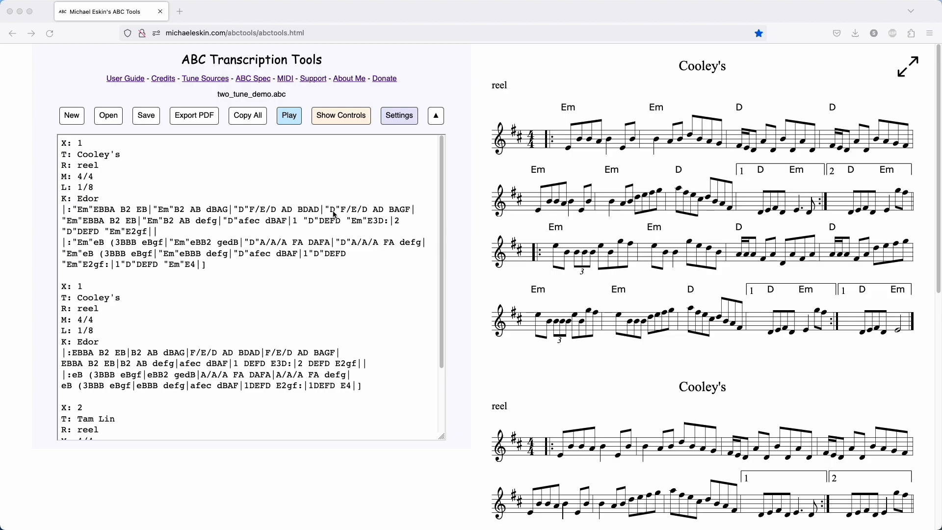
# Step: Play the first Cooley's tune, the version with chords, and close the player
pyautogui.click(224, 217)
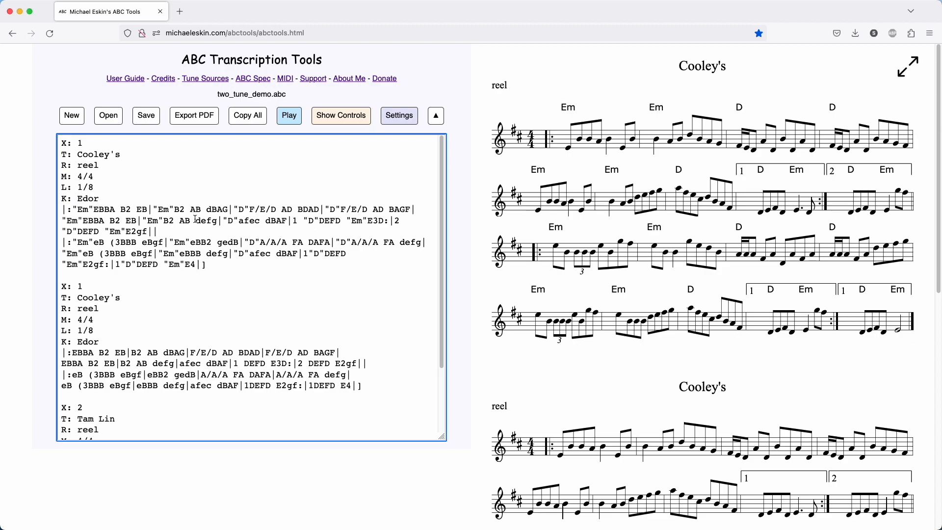
pyautogui.click(293, 116)
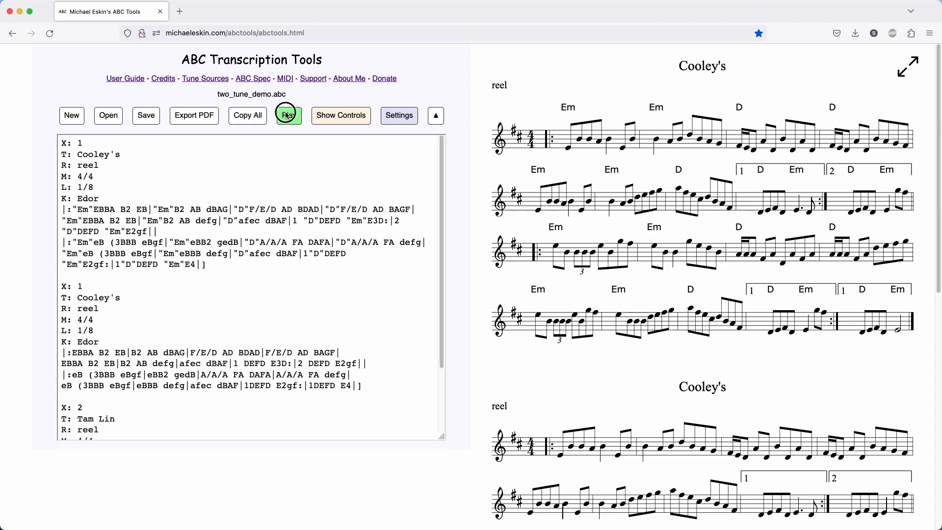
pyautogui.click(306, 398)
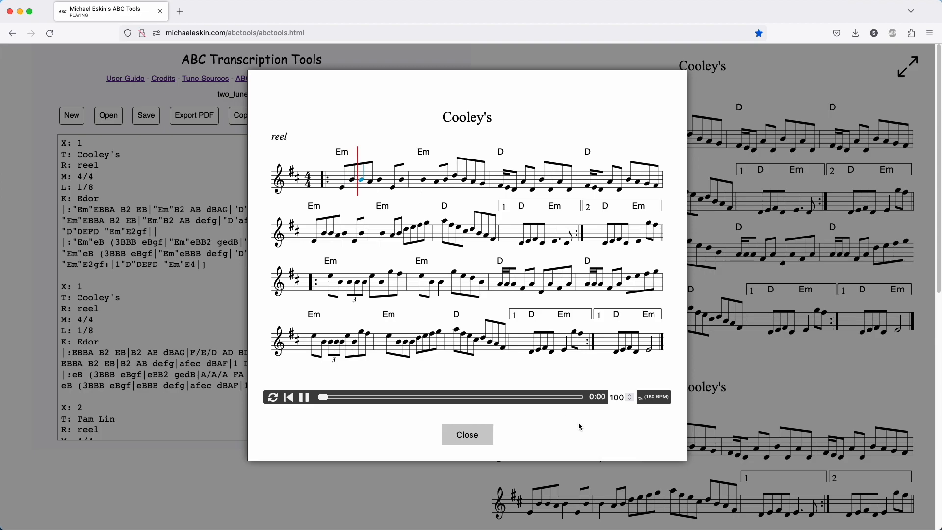
pyautogui.click(480, 436)
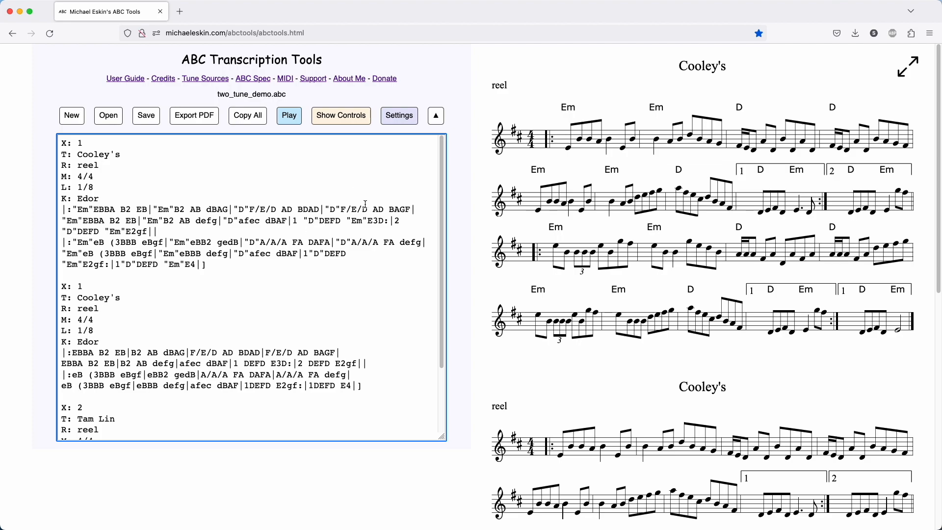
# Step: Open the default MIDI instrument settings and consult the General MIDI instrument program number chart
pyautogui.click(400, 118)
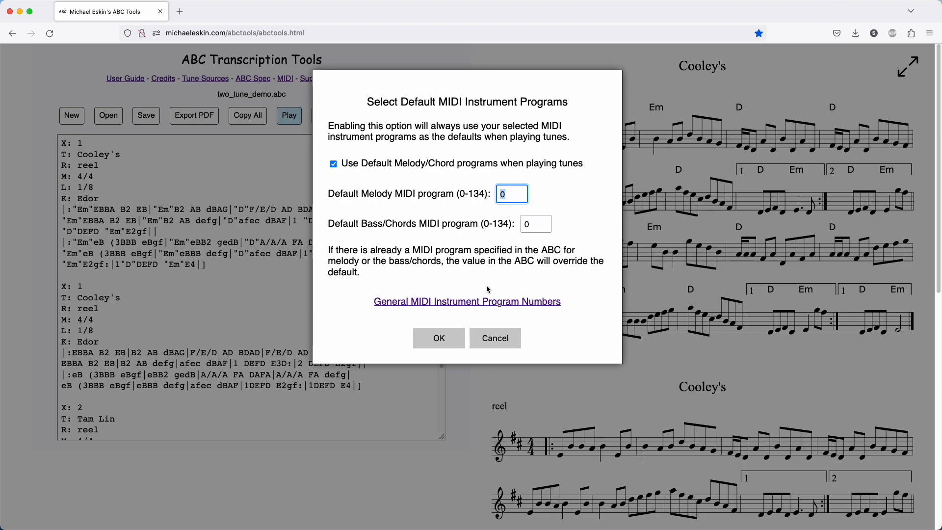
pyautogui.click(450, 303)
pyautogui.scroll(-5, 485, 267)
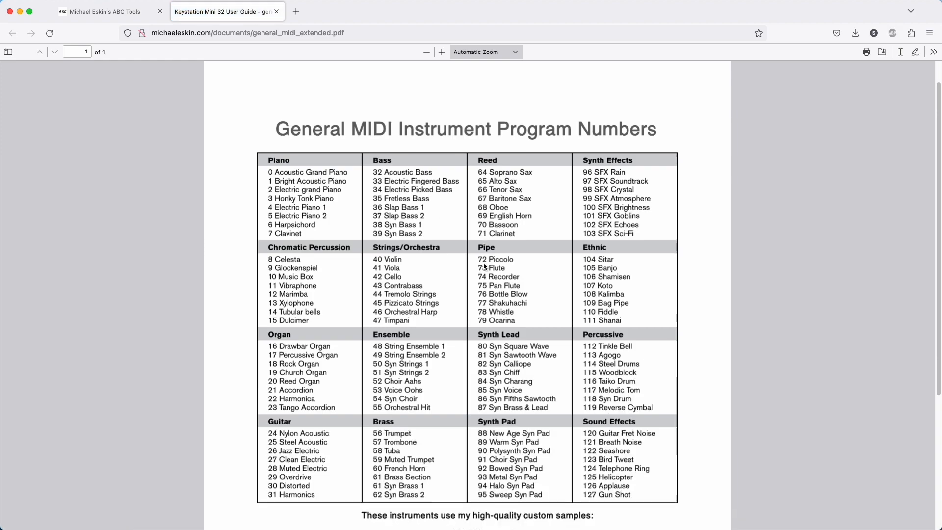
pyautogui.scroll(5, 485, 267)
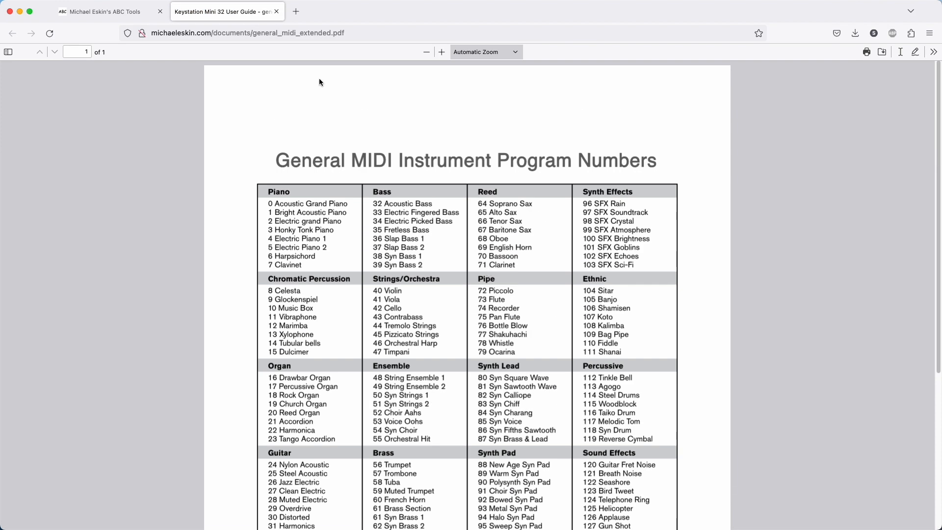
pyautogui.click(277, 12)
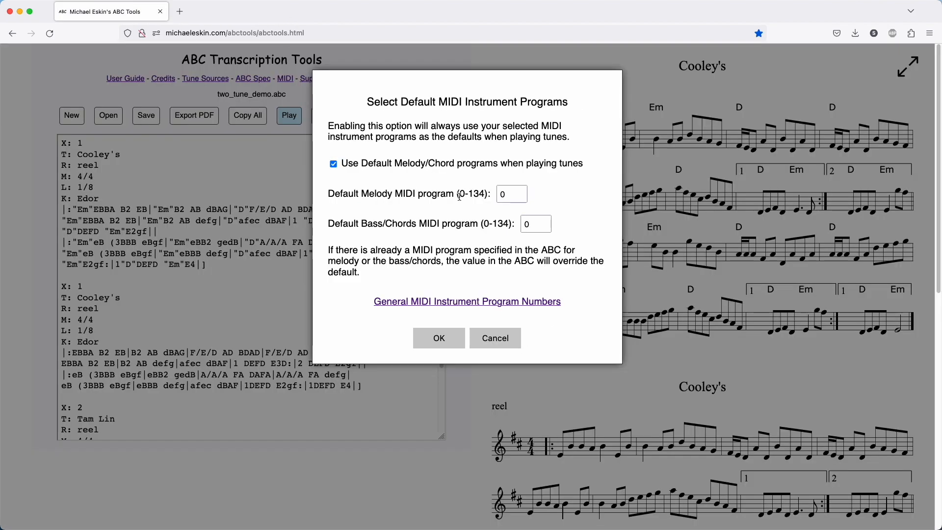
# Step: Set both the default melody and bass/chords MIDI programs to 21 and save the settings
pyautogui.moveTo(506, 194); pyautogui.dragTo(484, 194)
pyautogui.write('21')
pyautogui.press('Tab')
pyautogui.write('21')
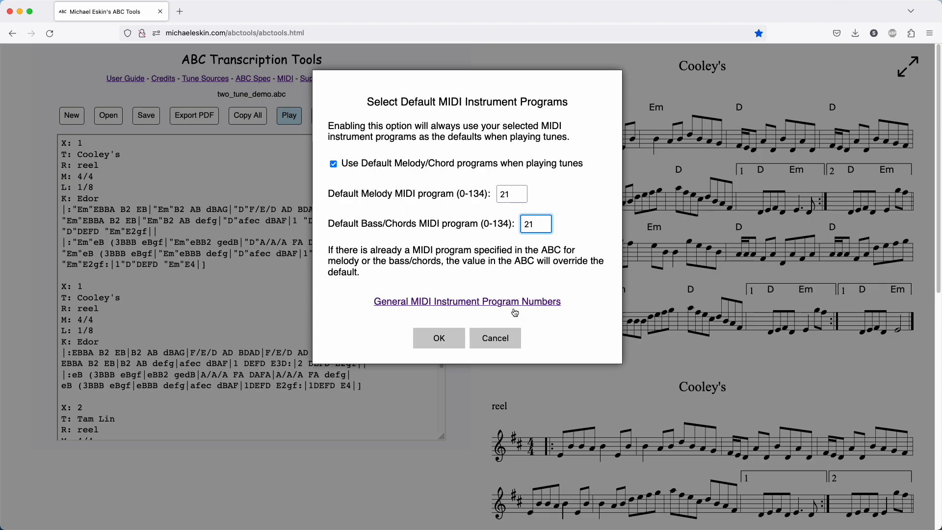
pyautogui.click(439, 339)
# Step: Play Cooley's with the accordion as default instrument and close the player
pyautogui.click(293, 116)
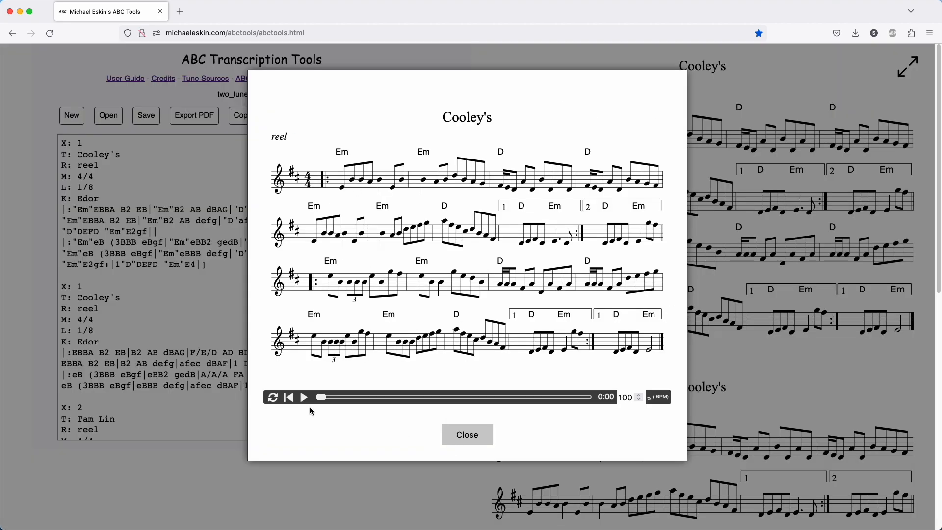
pyautogui.click(304, 397)
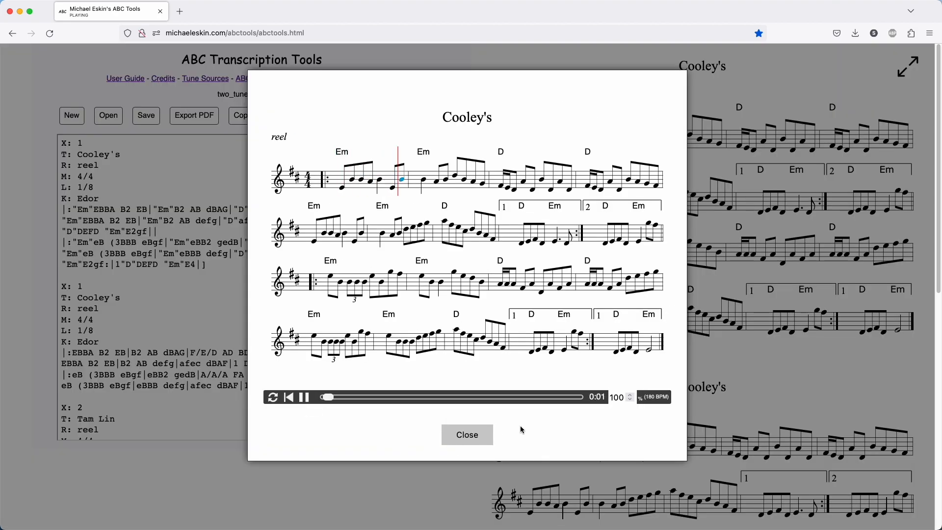
pyautogui.click(471, 435)
pyautogui.scroll(-1, 270, 220)
pyautogui.scroll(1, 278, 251)
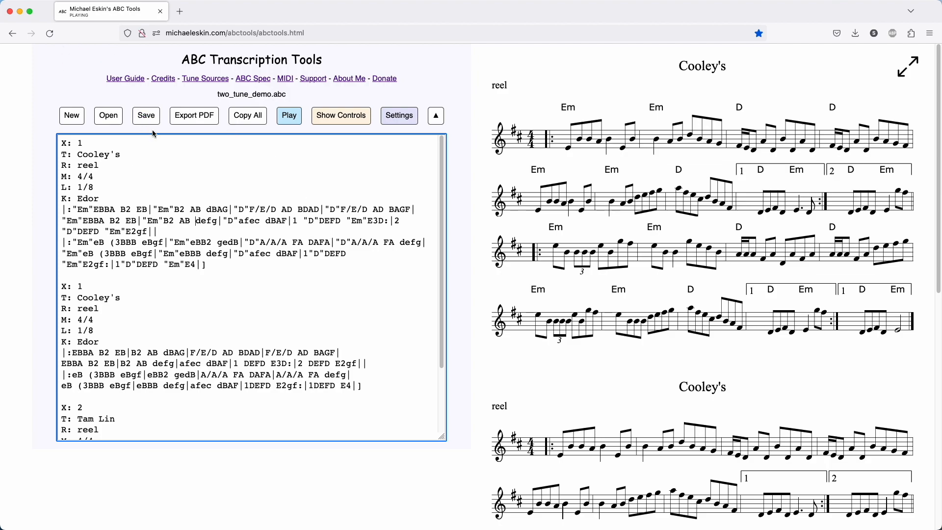
# Step: Copy all the ABC text, reload the page and paste the tunes back into the empty editor
pyautogui.click(247, 116)
pyautogui.click(56, 41)
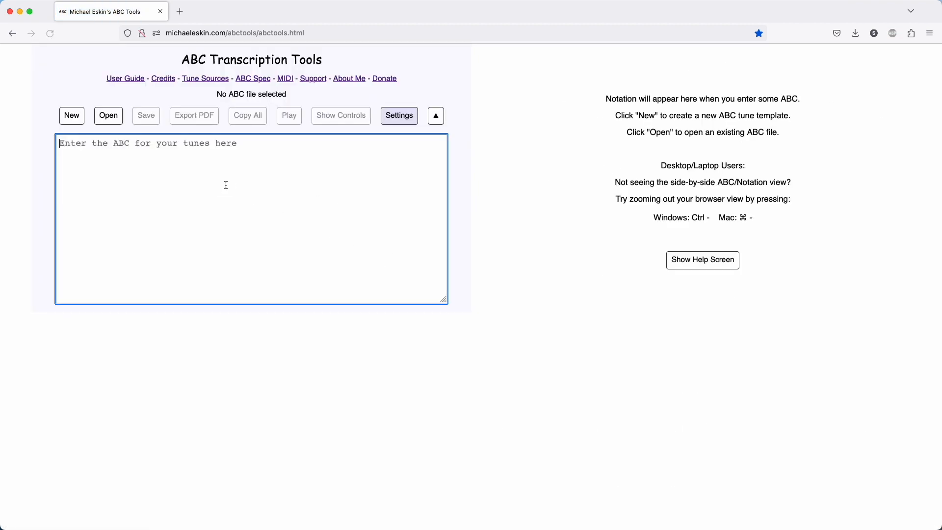
pyautogui.press('super+v')
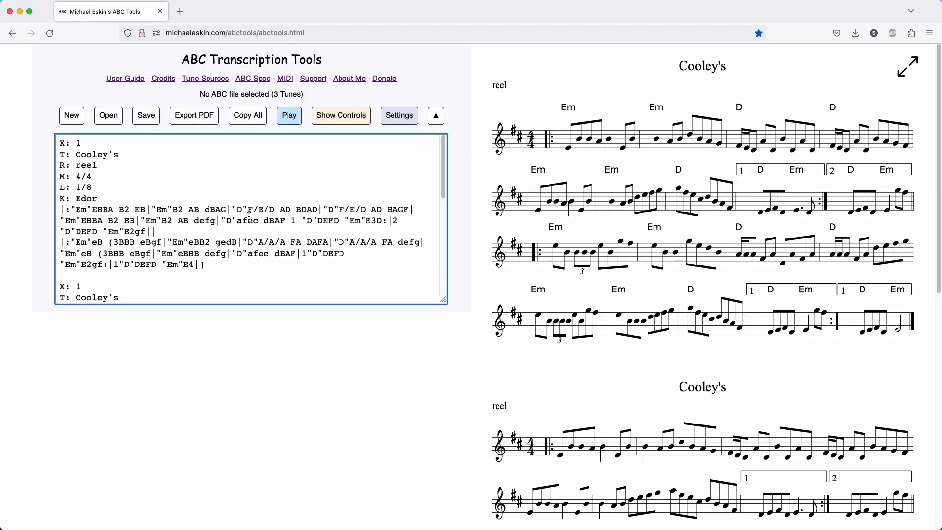
# Step: Play the pasted Cooley's tune to check the saved default instrument, and enlarge the ABC text area to show more tunes
pyautogui.click(289, 116)
pyautogui.click(304, 398)
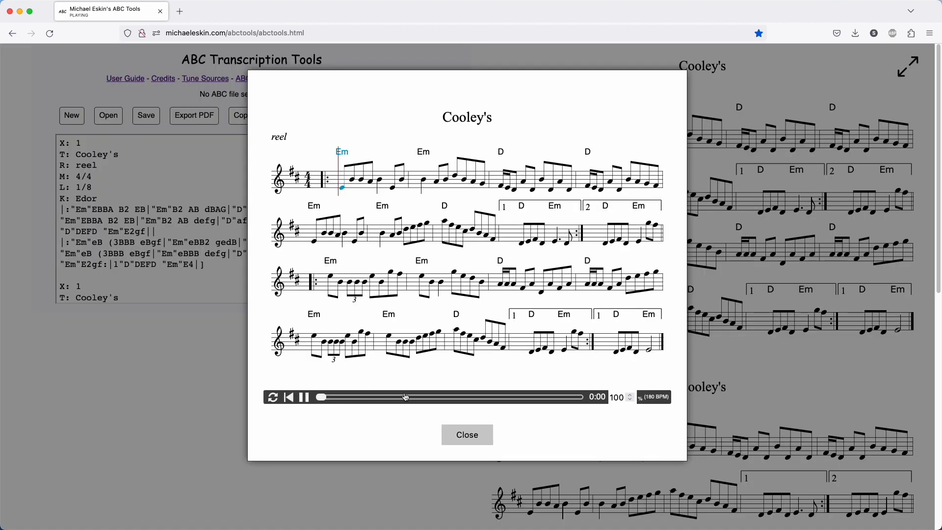
pyautogui.click(472, 436)
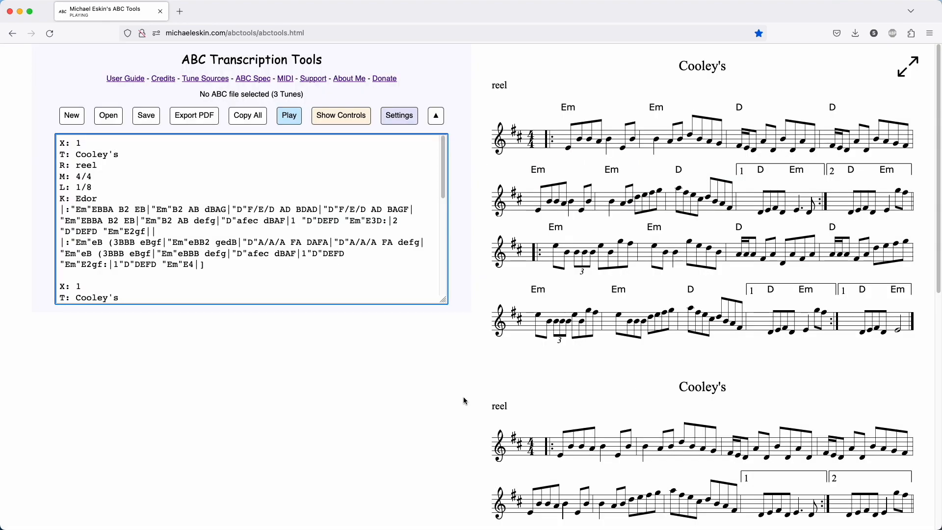
pyautogui.moveTo(443, 298); pyautogui.dragTo(450, 466)
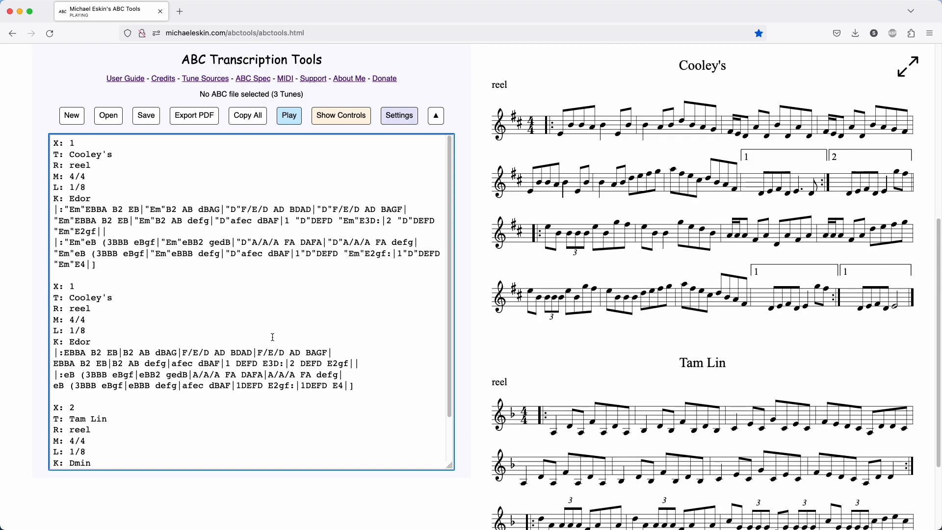
# Step: Set both the default melody and bass/chords MIDI programs to 15 (Dulcimer) and acknowledge the special note
pyautogui.click(399, 115)
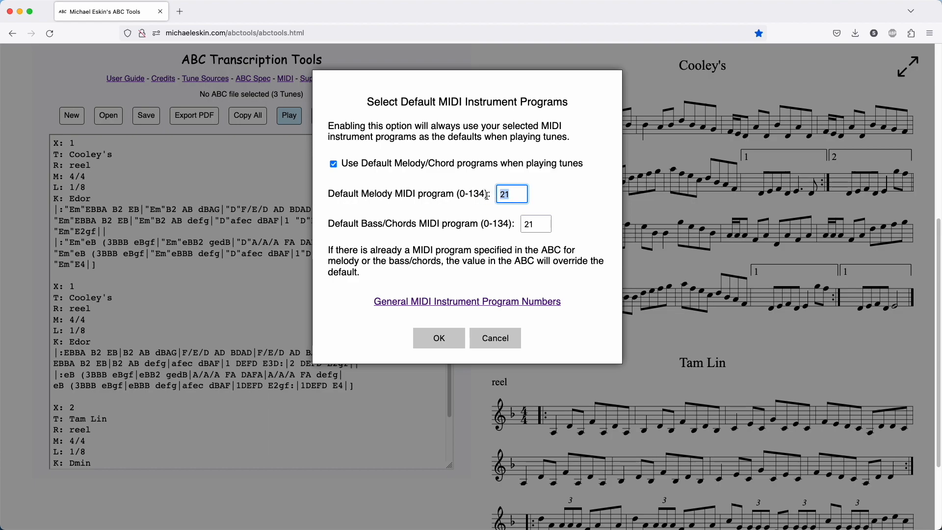
pyautogui.write('15')
pyautogui.click(525, 224)
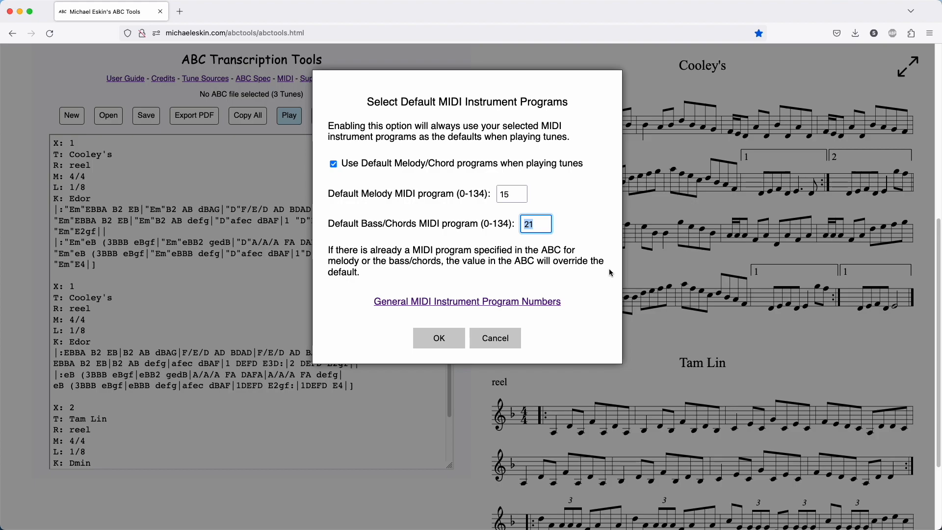
pyautogui.write('15')
pyautogui.click(437, 338)
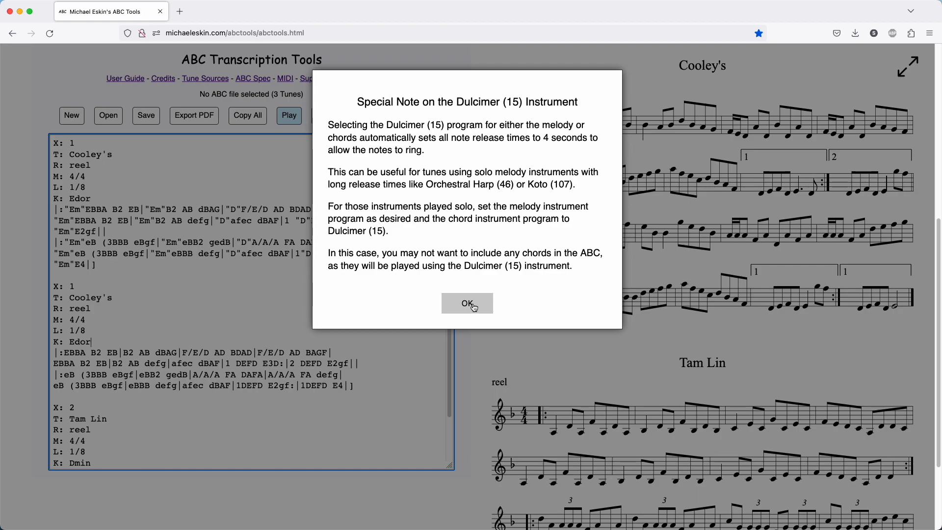
pyautogui.click(474, 308)
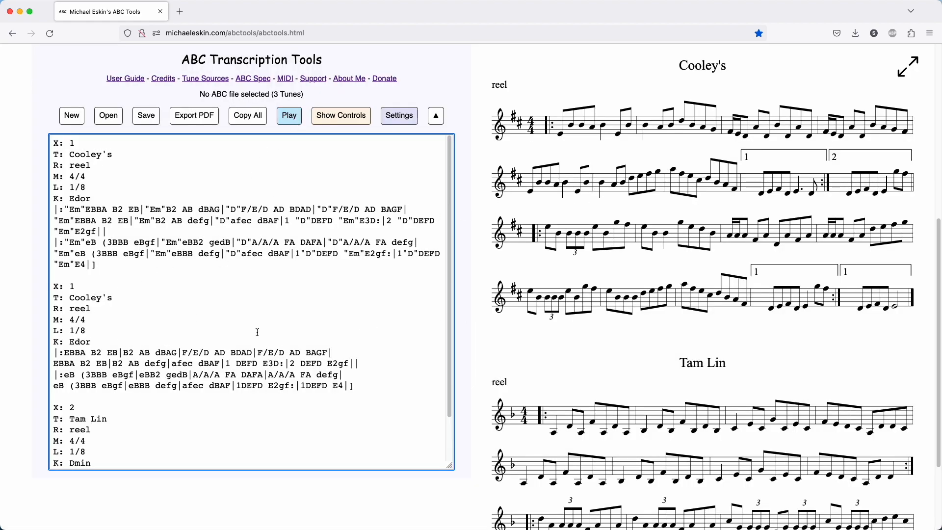
# Step: Play the chordless Cooley's tune with the dulcimer and close the player
pyautogui.click(289, 116)
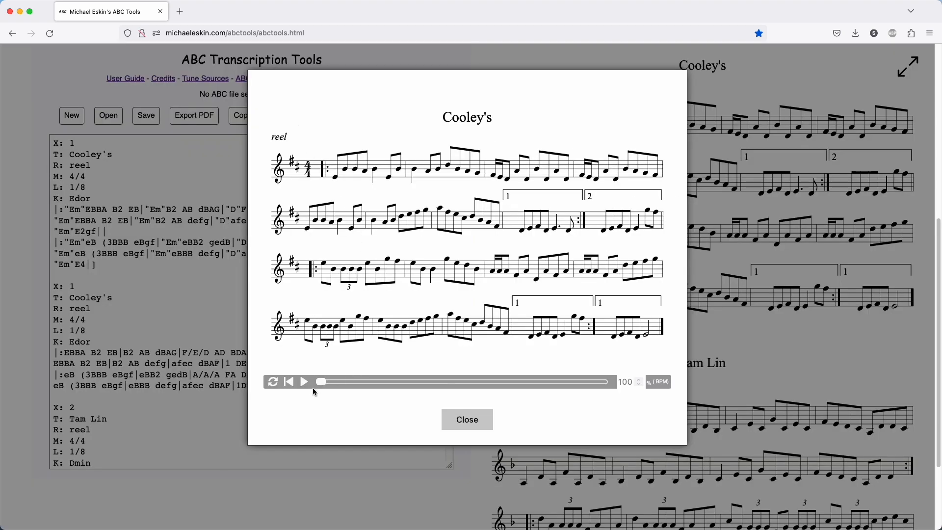
pyautogui.click(305, 385)
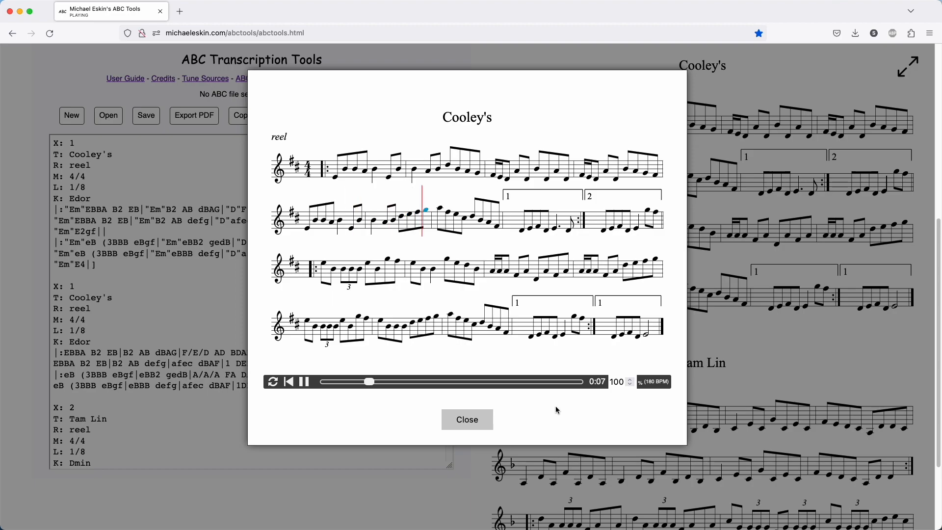
pyautogui.click(475, 420)
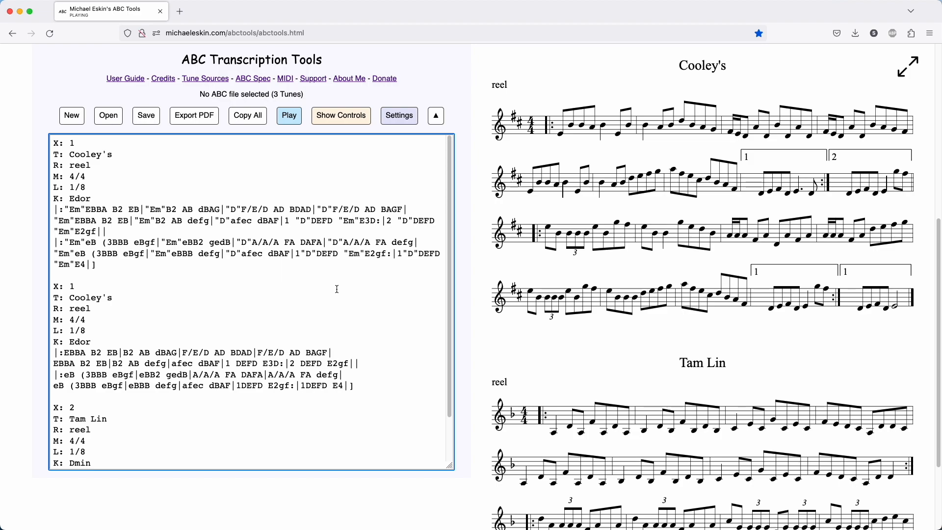
# Step: Reopen the default MIDI instrument settings and review the General MIDI program chart, including the custom-sample instruments
pyautogui.click(401, 118)
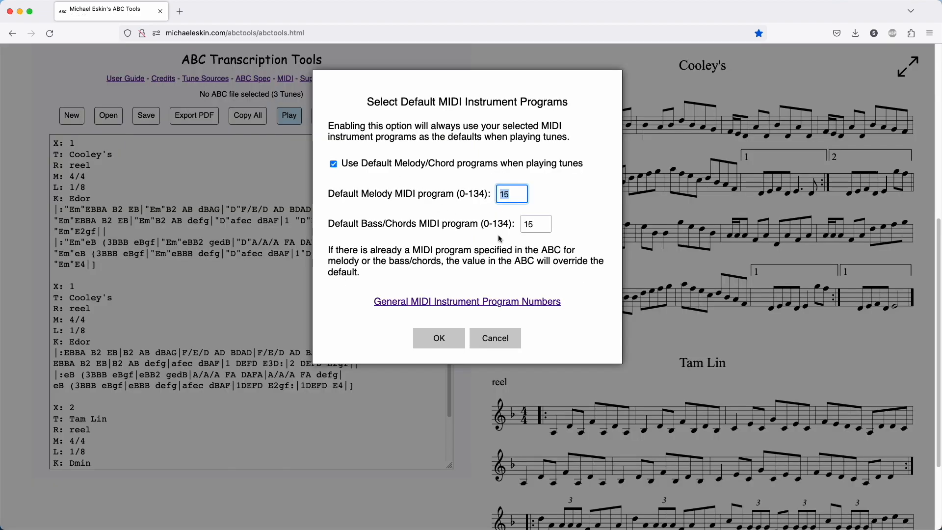
pyautogui.click(473, 301)
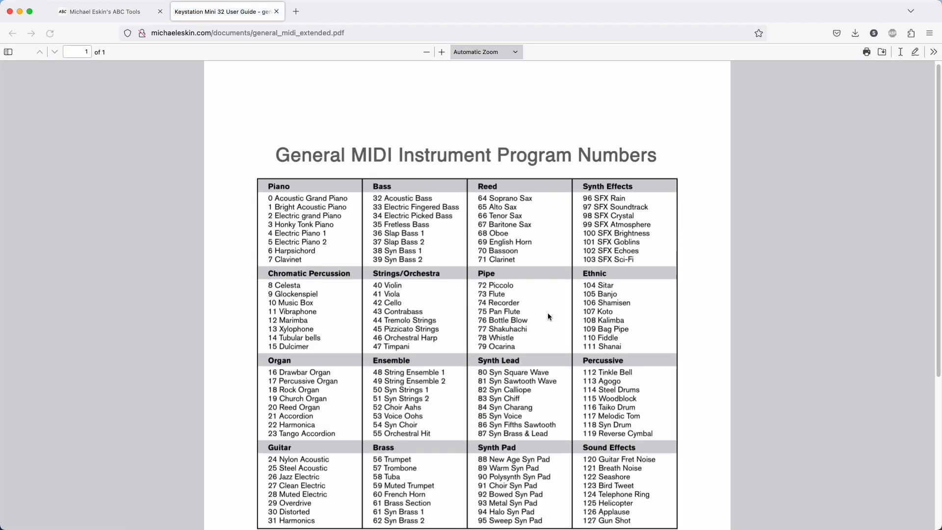
pyautogui.scroll(-3, 551, 315)
pyautogui.scroll(-1, 549, 317)
pyautogui.scroll(1, 441, 200)
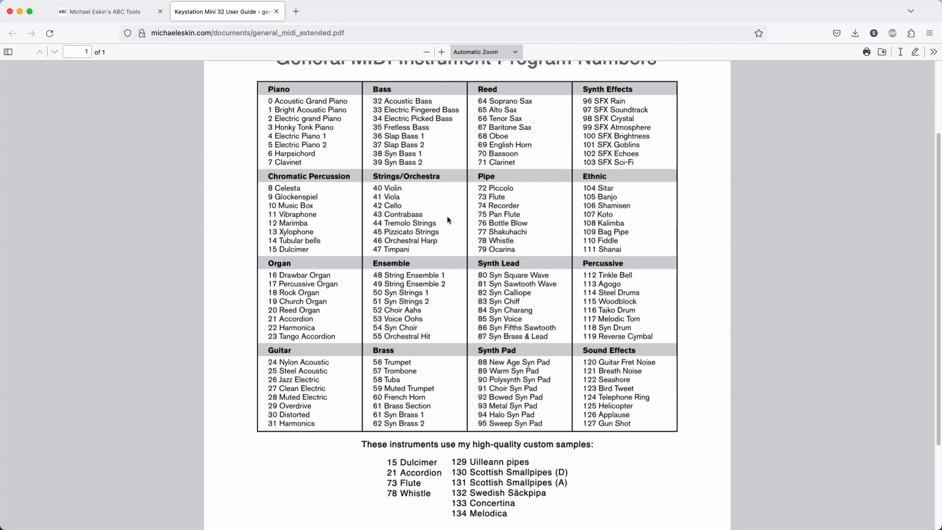
pyautogui.scroll(4, 569, 187)
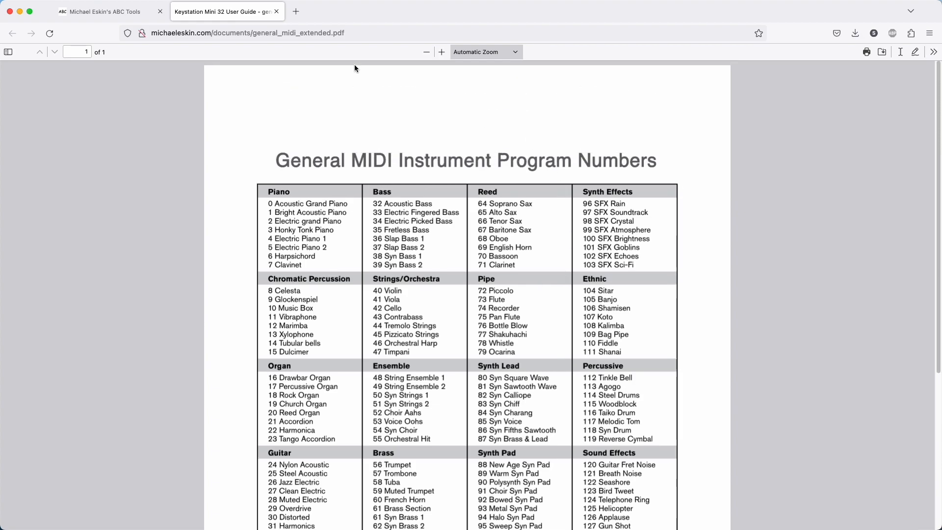
pyautogui.click(276, 12)
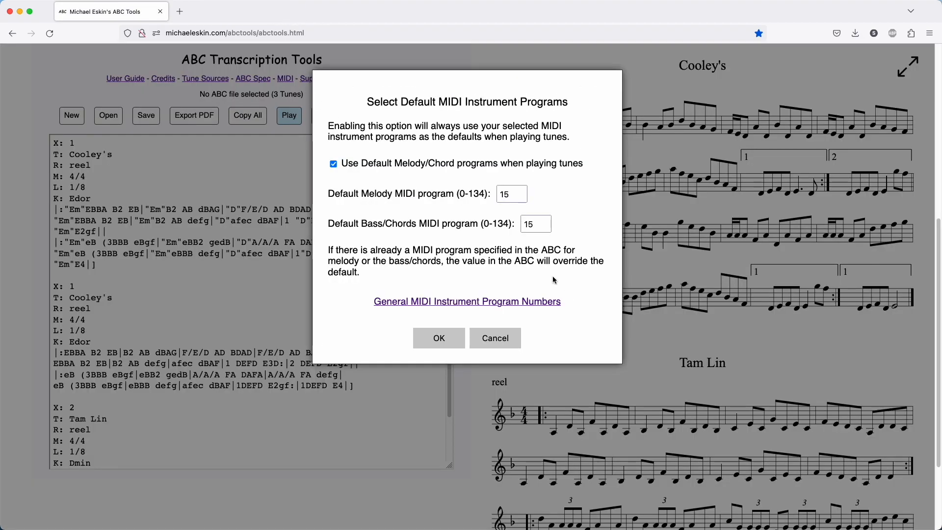
# Step: Set the default melody MIDI program to 107 (Koto) and acknowledge the dulcimer note
pyautogui.click(508, 193)
pyautogui.moveTo(512, 193); pyautogui.dragTo(497, 193)
pyautogui.write('1')
pyautogui.click(446, 338)
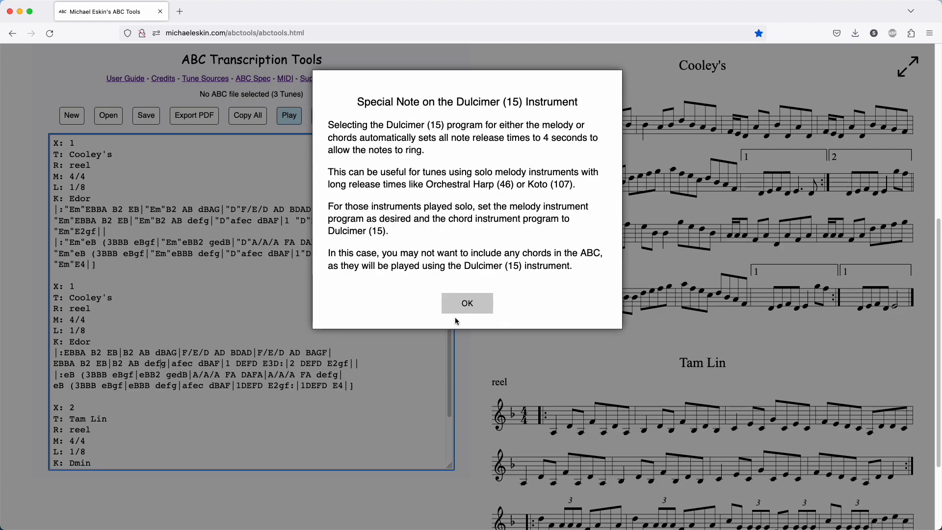
pyautogui.click(464, 303)
# Step: Play the chordless Cooley's tune with the koto melody and close the player
pyautogui.click(291, 119)
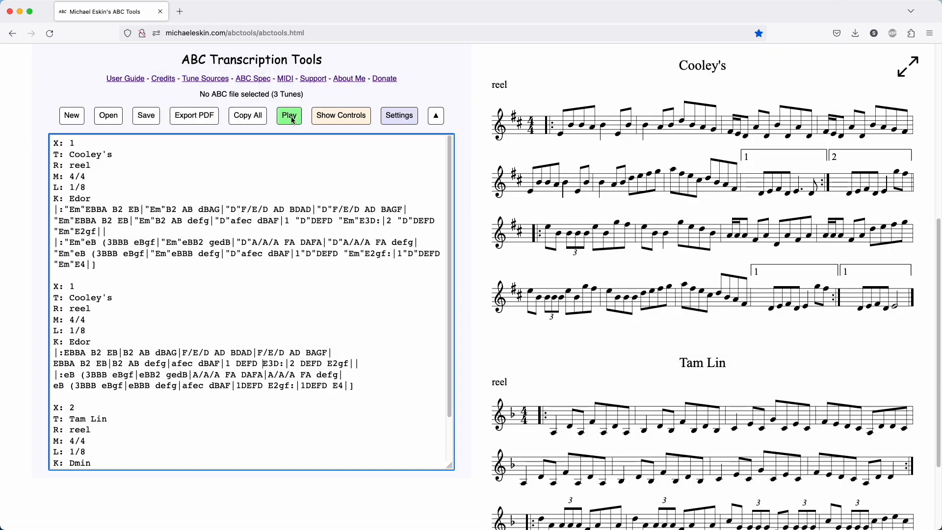
pyautogui.click(291, 117)
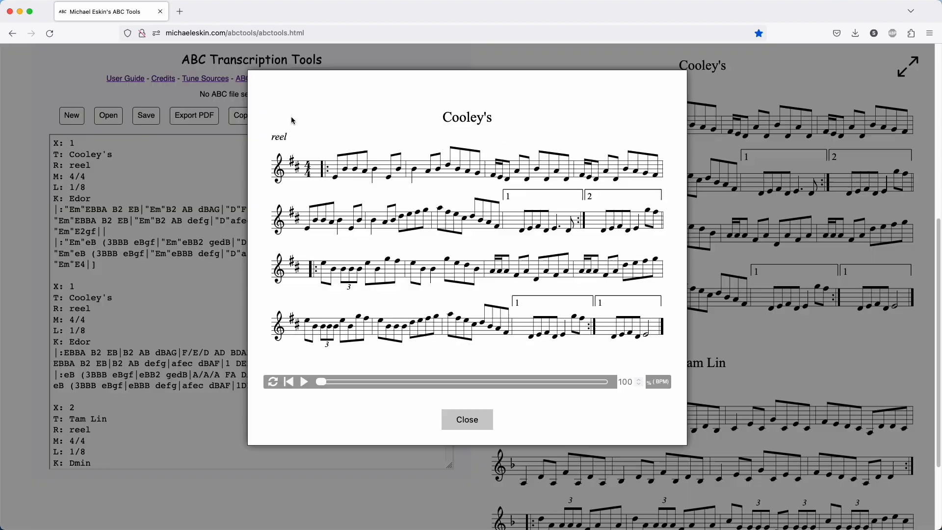
pyautogui.click(308, 382)
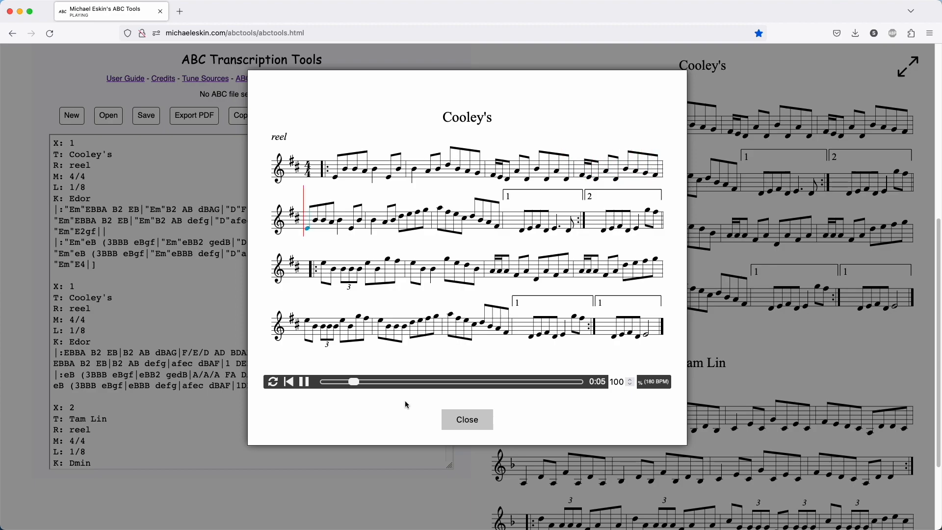
pyautogui.click(473, 421)
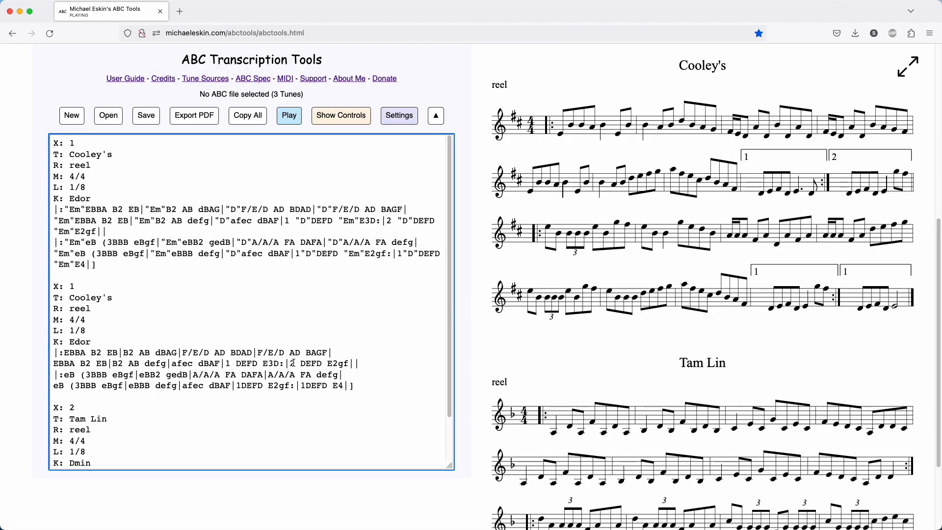
# Step: Set the default bass/chords MIDI program to 21, keeping the koto melody, and apply the settings
pyautogui.click(399, 116)
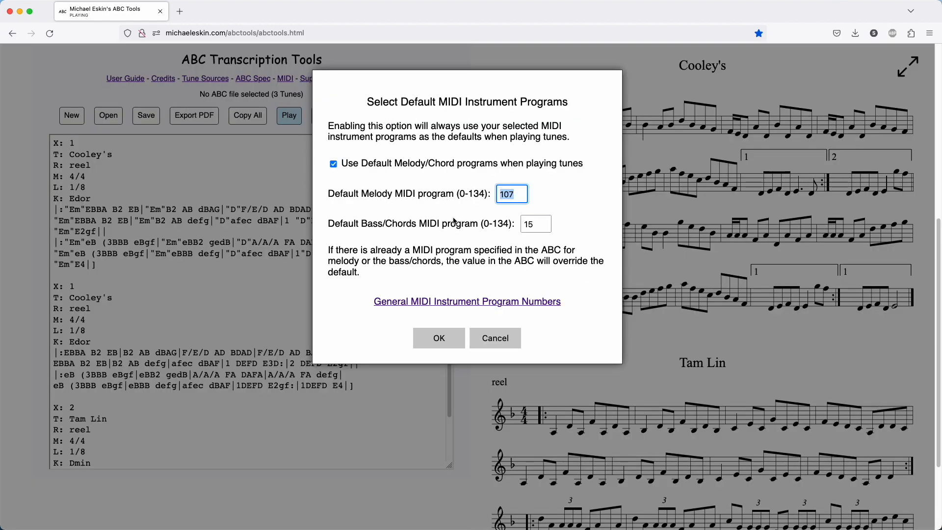
pyautogui.doubleClick(540, 223)
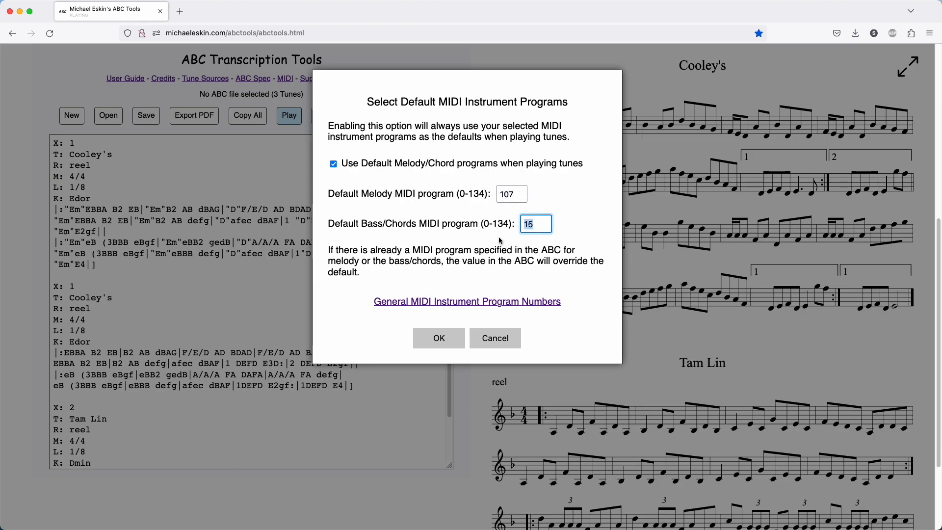
pyautogui.write('21')
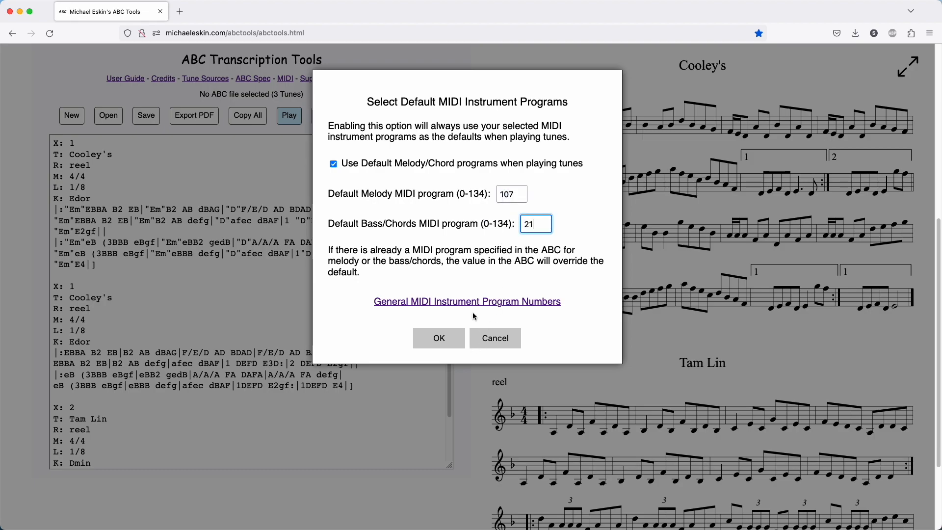
pyautogui.click(439, 339)
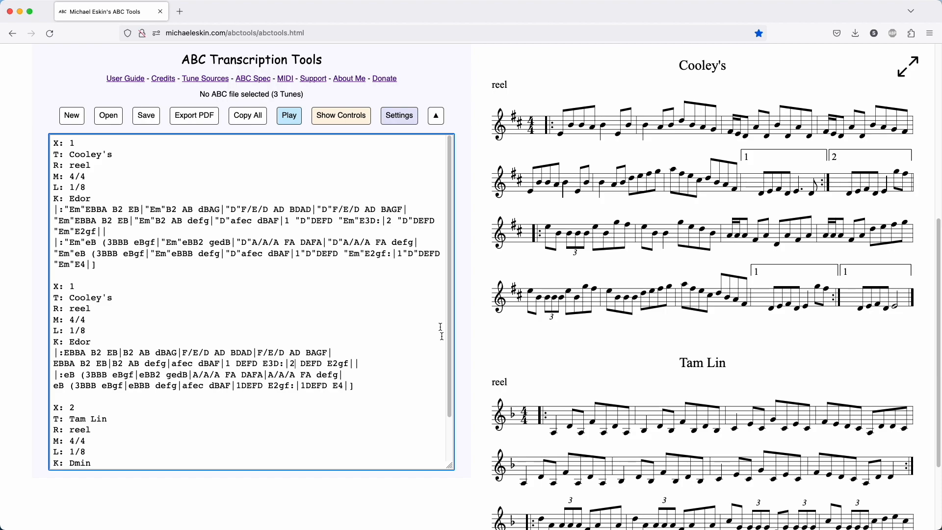
# Step: Play the chordless Cooley's tune with the accordion as the default chord instrument and close the player
pyautogui.click(289, 115)
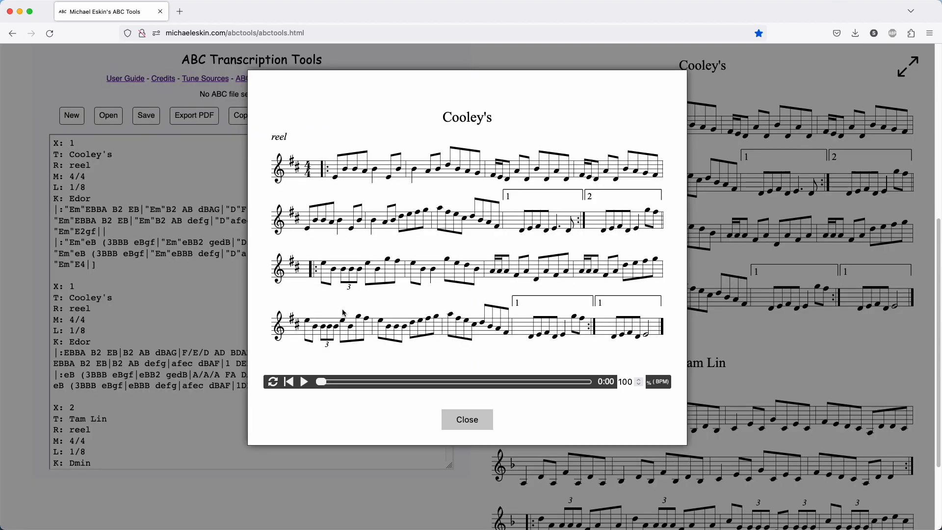
pyautogui.click(305, 381)
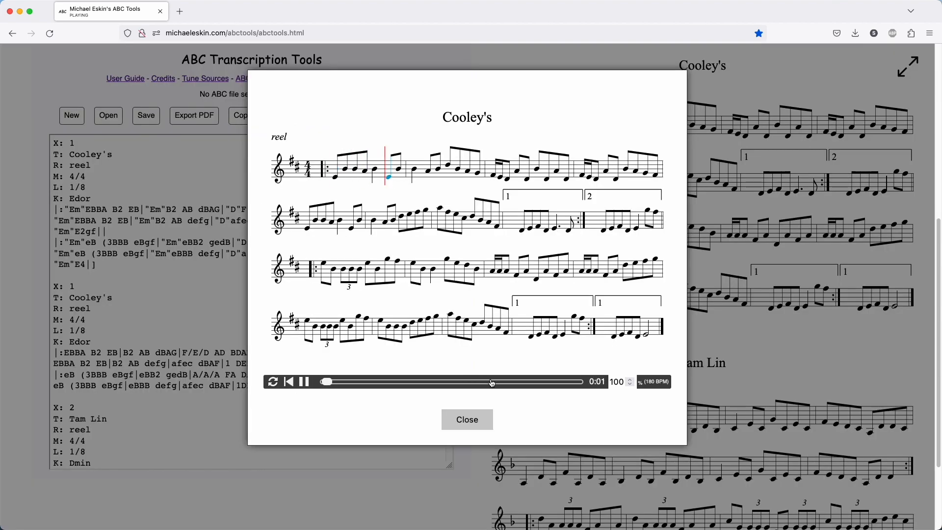
pyautogui.click(468, 421)
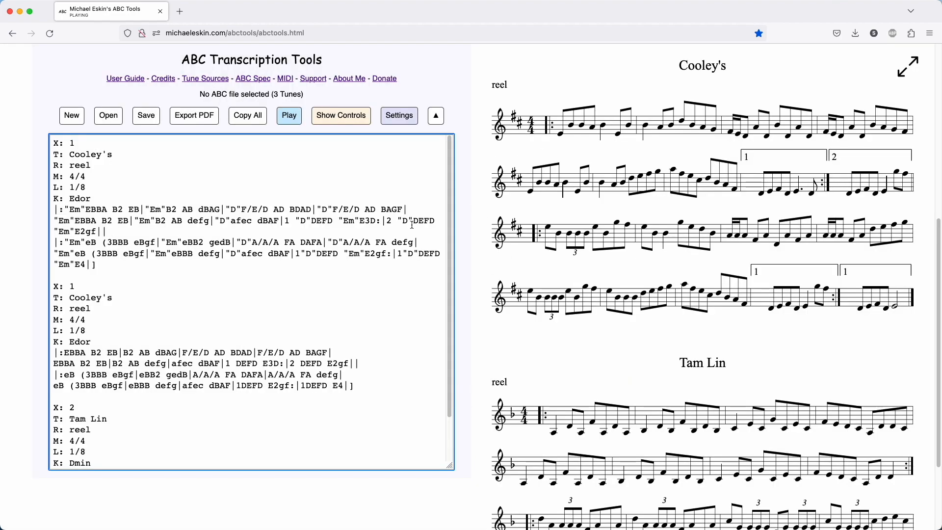
# Step: Set the default bass/chords MIDI program to 15 (Dulcimer) and acknowledge the special note on the dulcimer
pyautogui.click(397, 116)
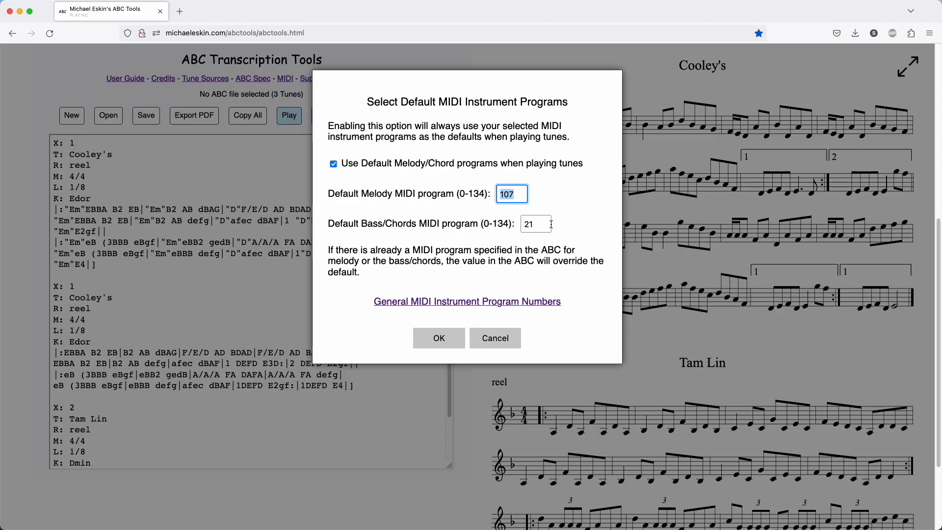
pyautogui.press('Tab')
pyautogui.write('15')
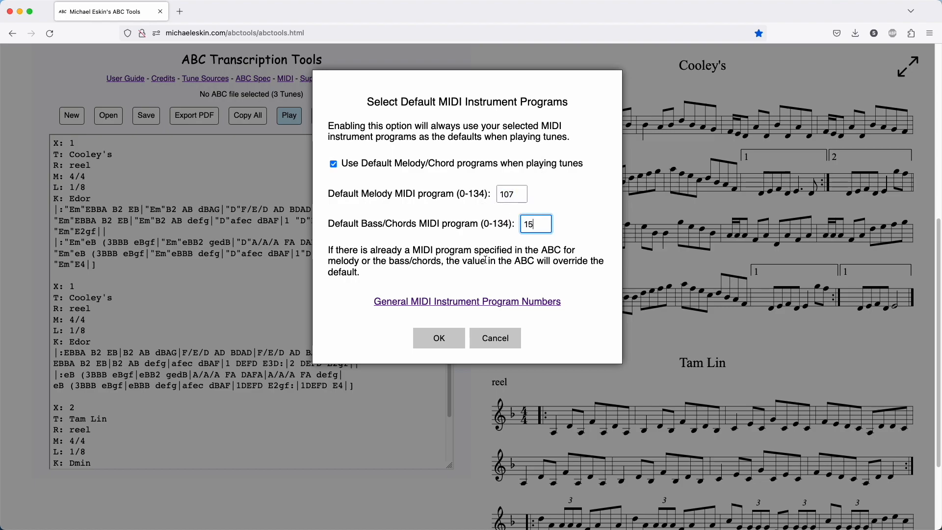
pyautogui.click(444, 339)
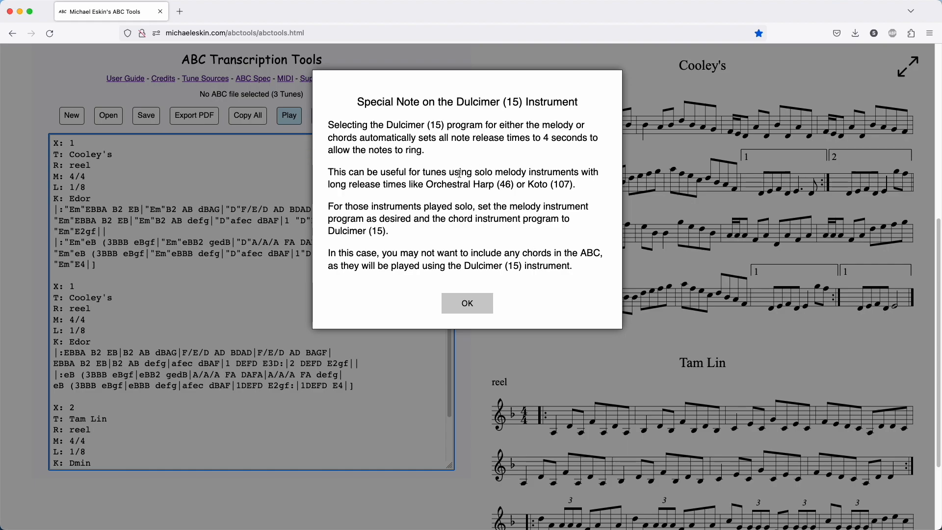
pyautogui.click(481, 301)
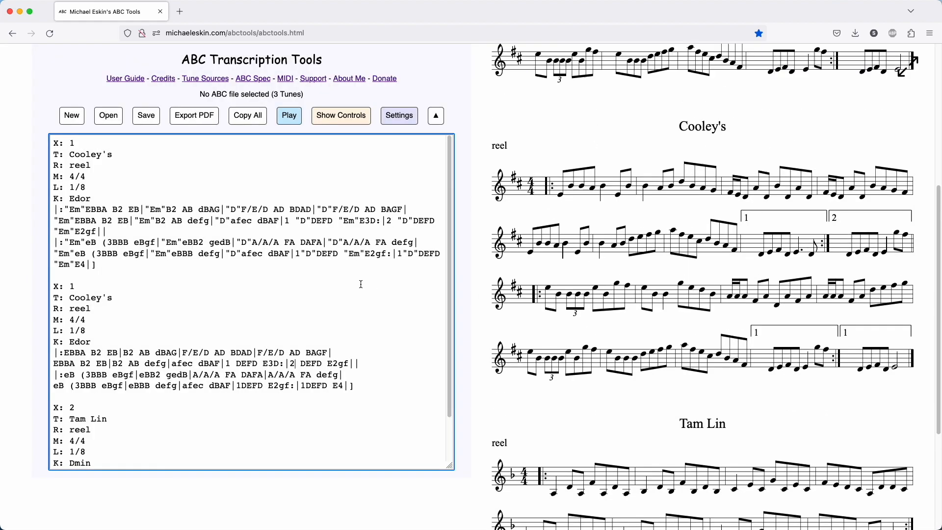
# Step: Inject MIDI program 73 (Flute) for the melody into all the tunes
pyautogui.scroll(5, 479, 211)
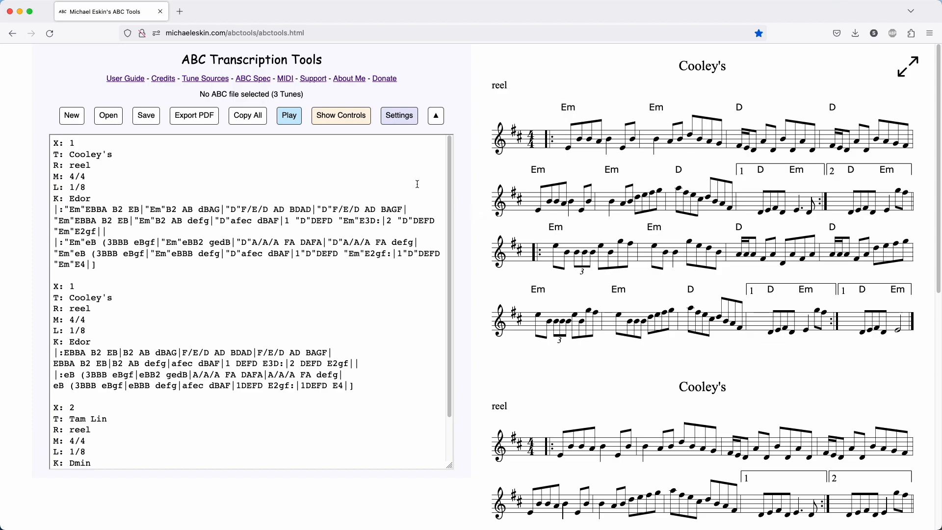
pyautogui.click(296, 122)
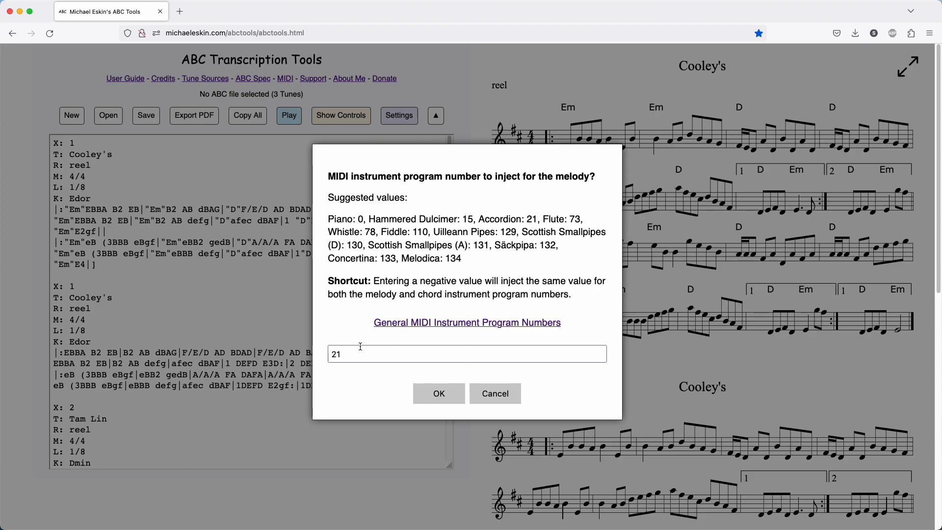
pyautogui.moveTo(350, 352); pyautogui.dragTo(322, 351)
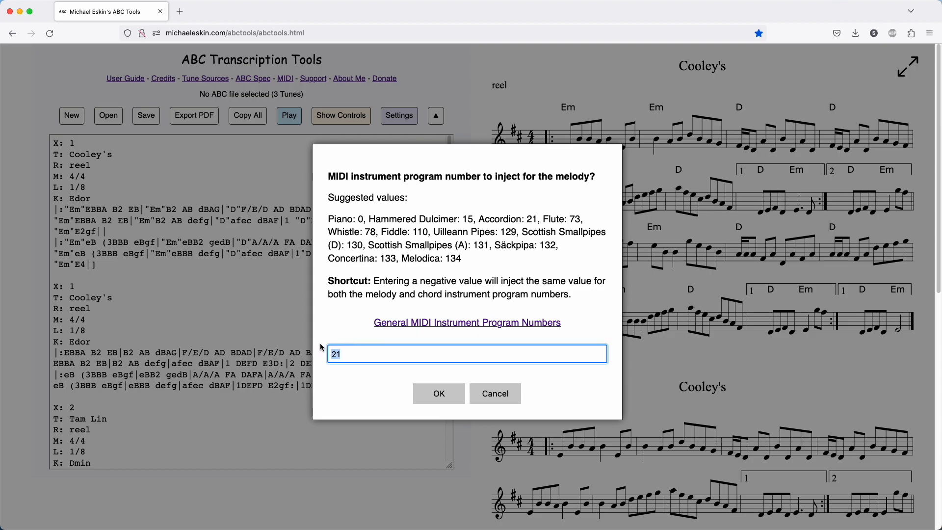
pyautogui.write('73')
pyautogui.click(428, 393)
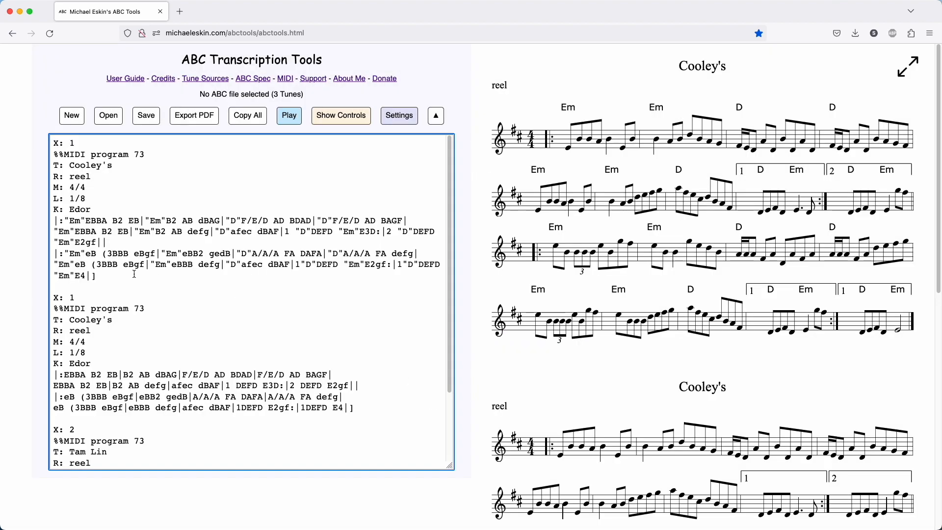
# Step: Inject MIDI program 34 (Bass) for the chords into all the tunes and check the inserted MIDI lines in the ABC text
pyautogui.scroll(-1, 128, 378)
pyautogui.scroll(-3, 128, 378)
pyautogui.scroll(4, 166, 256)
pyautogui.click(289, 116)
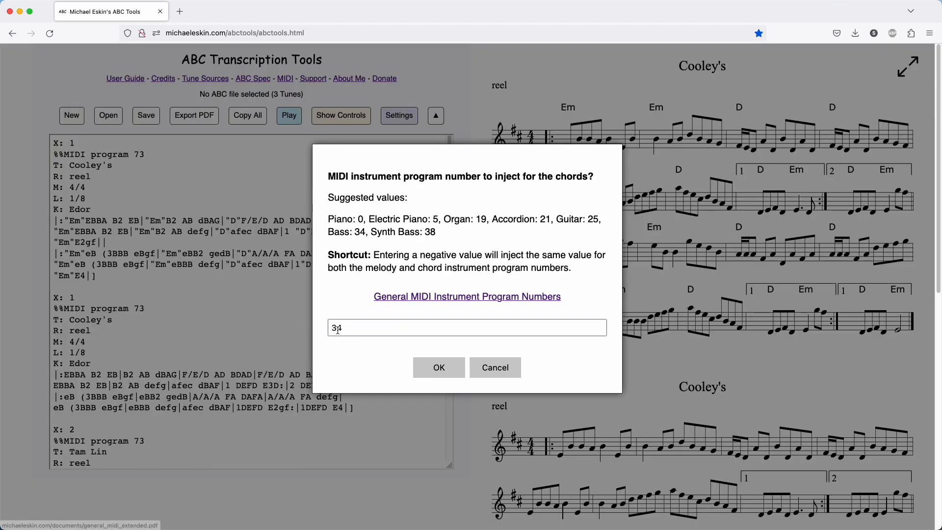
pyautogui.click(442, 367)
pyautogui.moveTo(157, 154); pyautogui.dragTo(41, 155)
pyautogui.click(179, 193)
pyautogui.scroll(-5, 245, 310)
pyautogui.scroll(5, 255, 307)
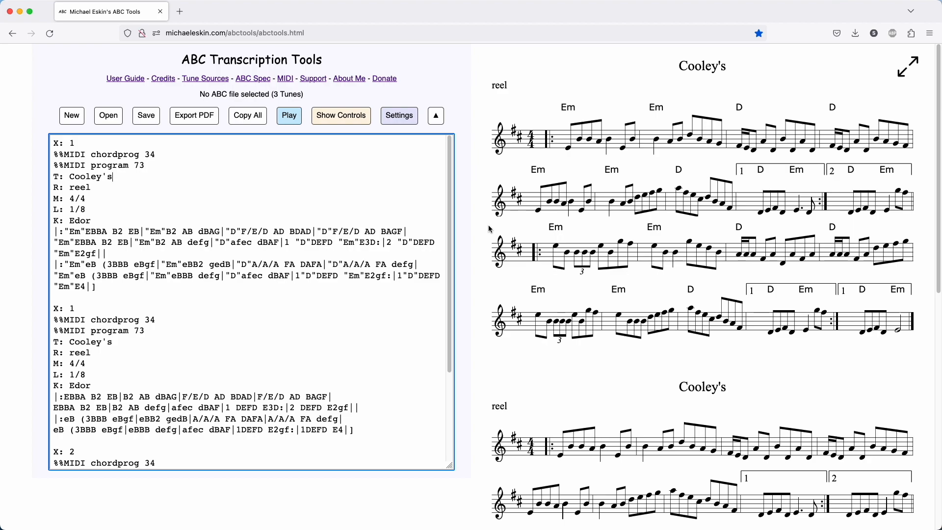
# Step: Set the default melody MIDI program to 21, update the bass/chords default and apply the settings
pyautogui.click(400, 118)
pyautogui.click(538, 225)
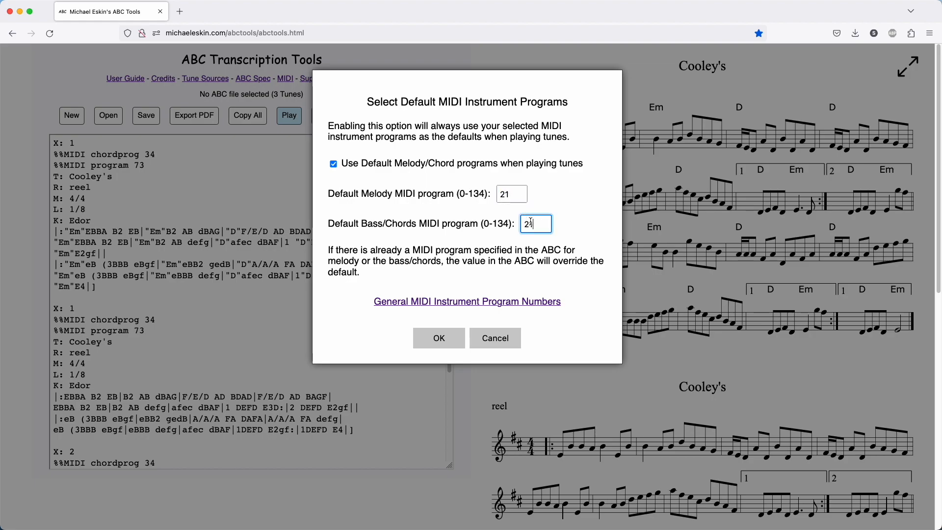
pyautogui.click(452, 340)
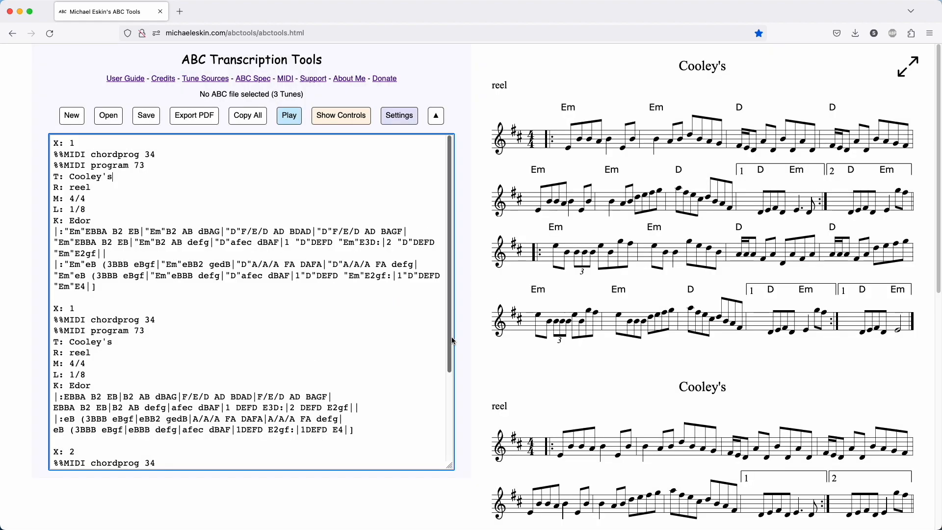